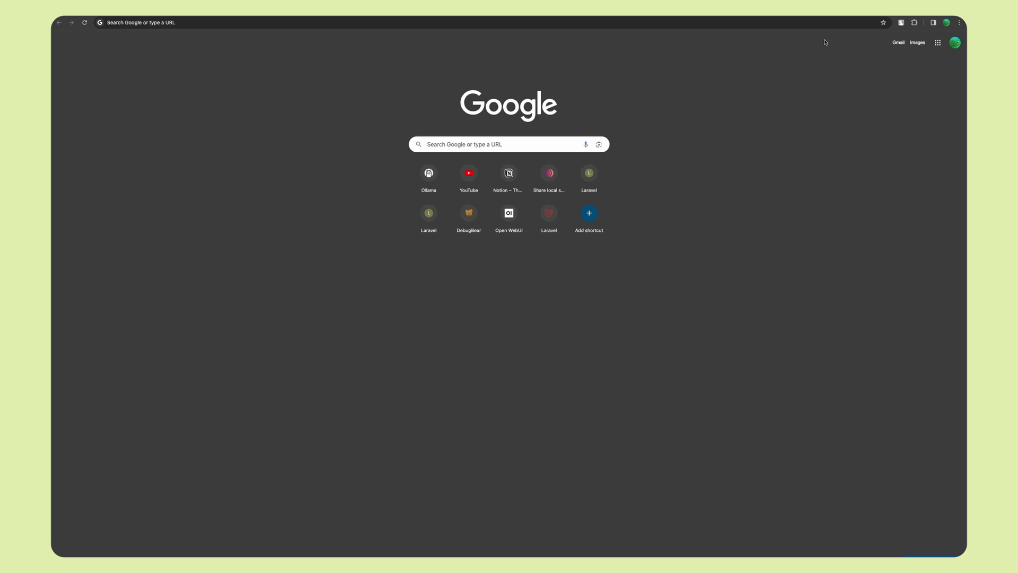
Launch Docker from Raycast so the open-webui container runs behind localhost:3000.
{"action": "key", "text": "alt+space"}
{"action": "type", "text": "do"}
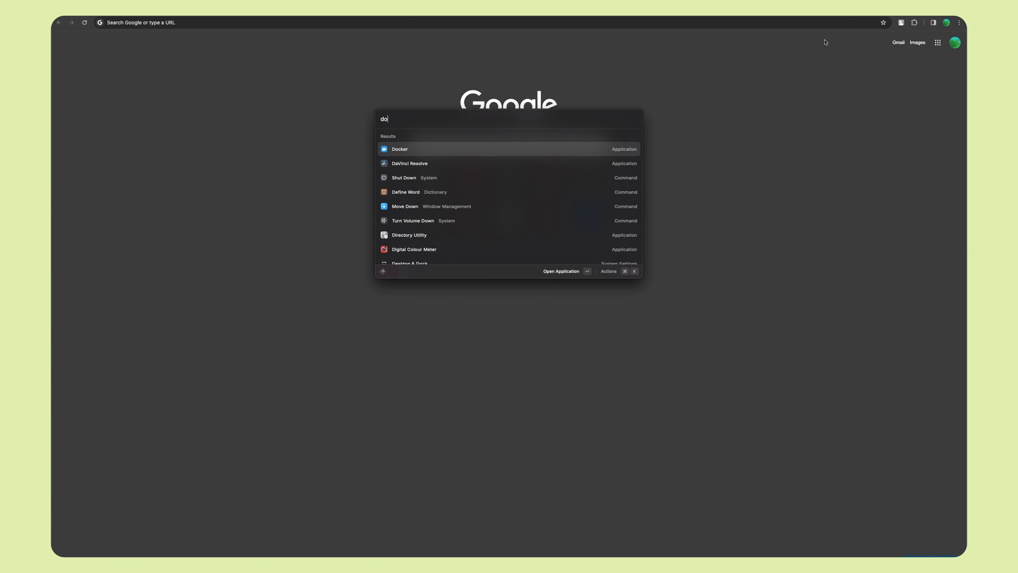
{"action": "key", "text": "Return"}
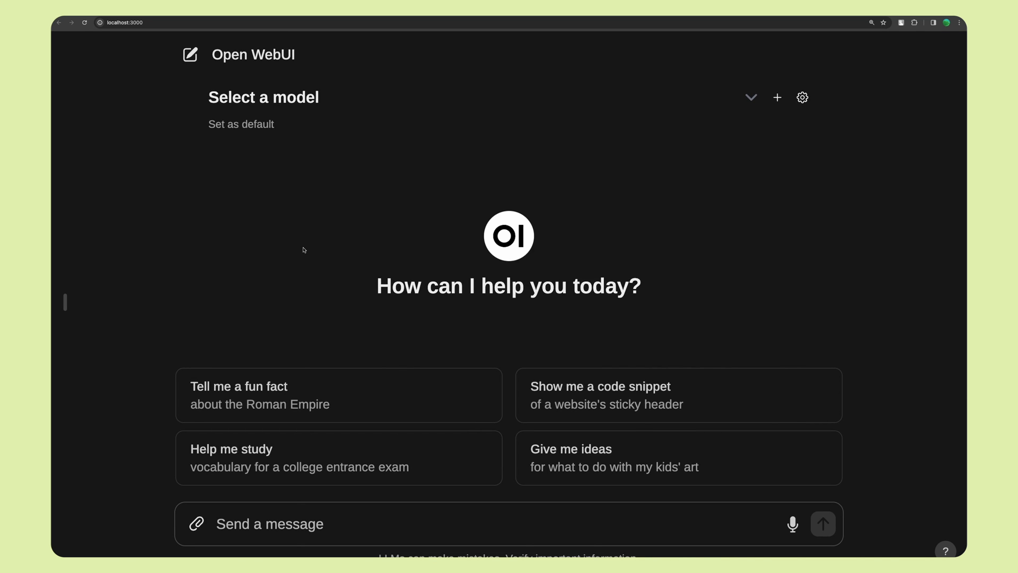
Ask llama2:latest "What is VueJS?" and get its explanation.
{"action": "left_click", "coordinate": [873, 100]}
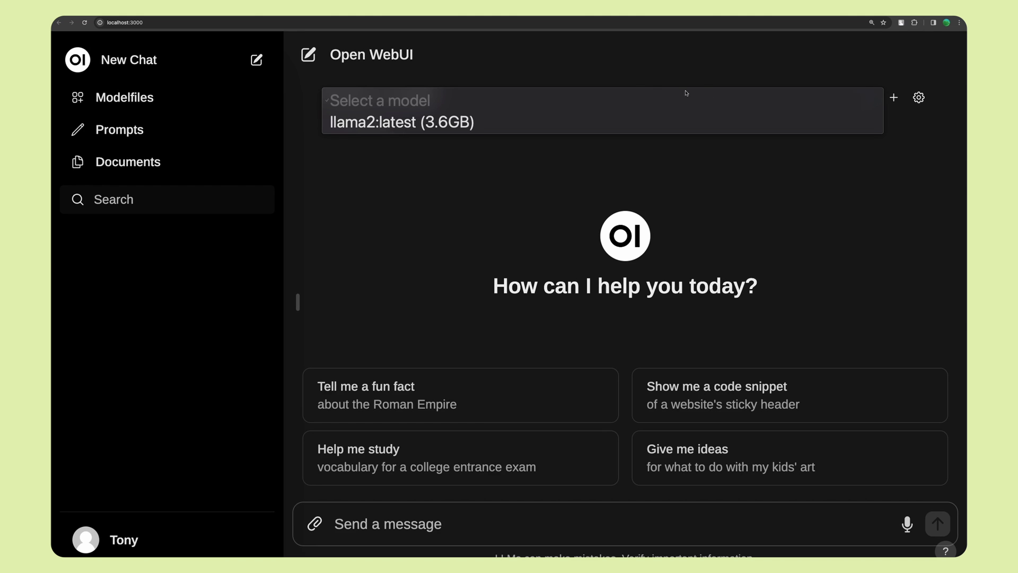
{"action": "left_click", "coordinate": [463, 123]}
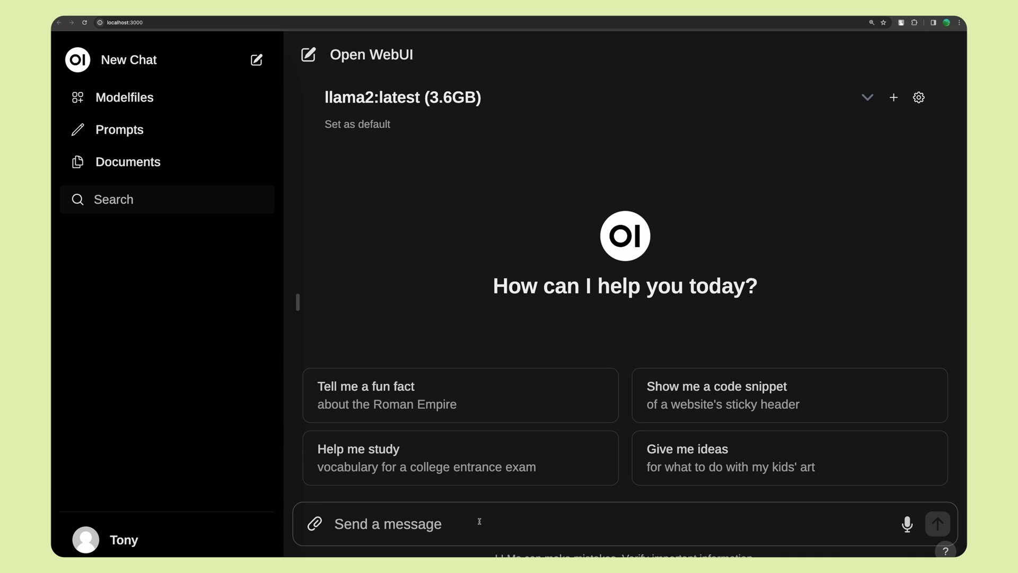
{"action": "type", "text": "What"}
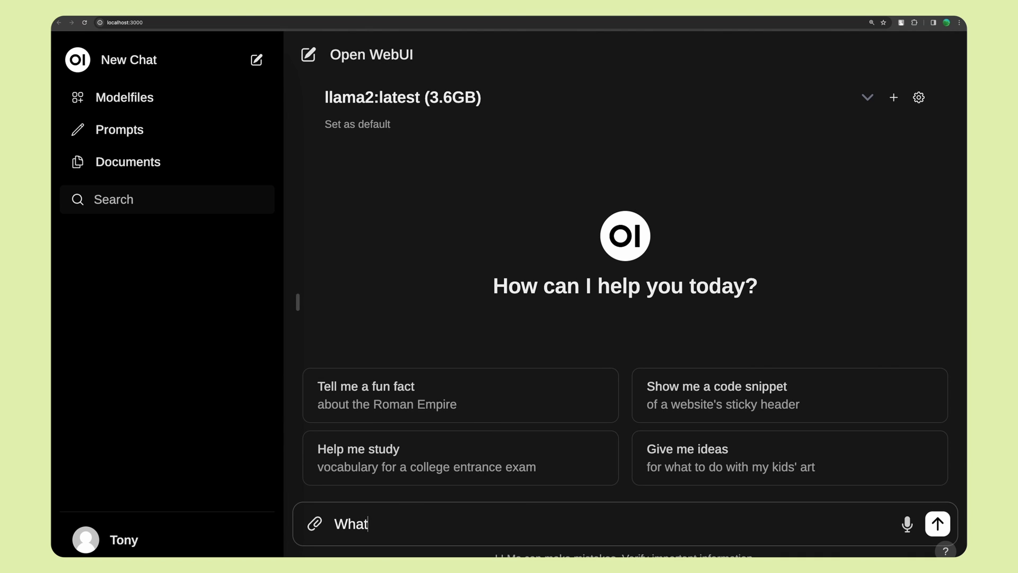
{"action": "type", "text": " is Vue"}
{"action": "type", "text": "JS?"}
{"action": "key", "text": "Return"}
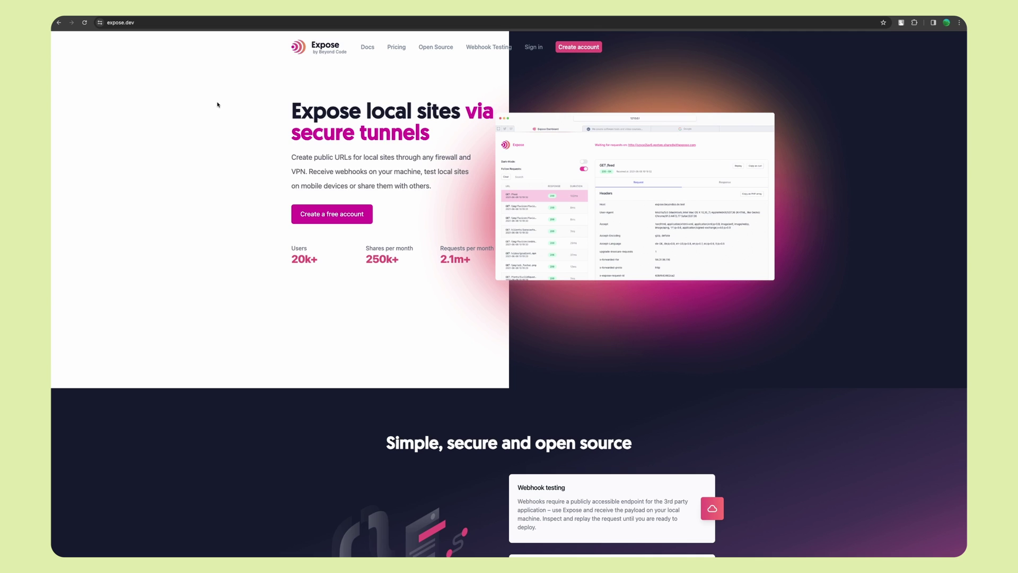
{"action": "left_click", "coordinate": [537, 51]}
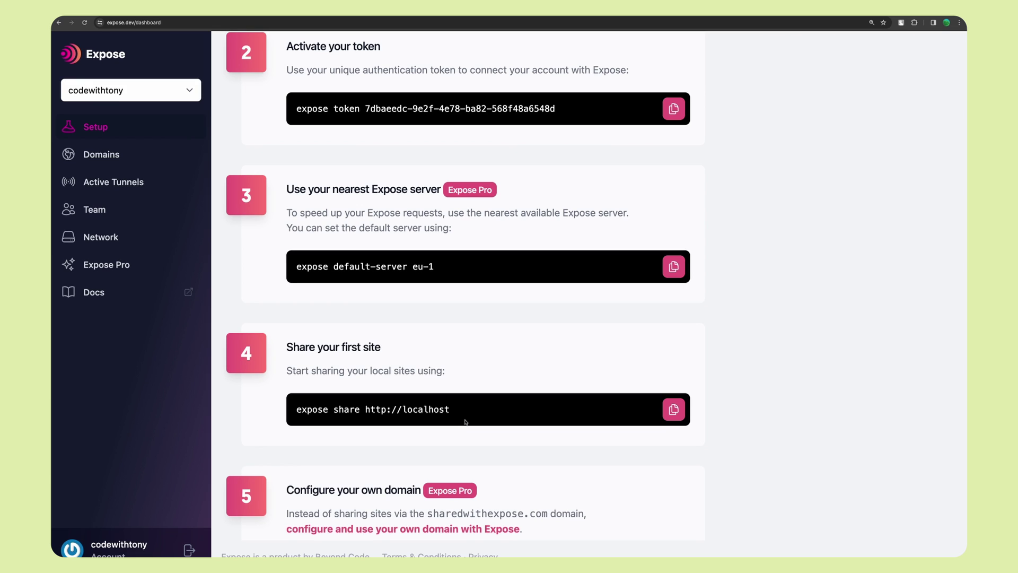
{"action": "left_click", "coordinate": [674, 410]}
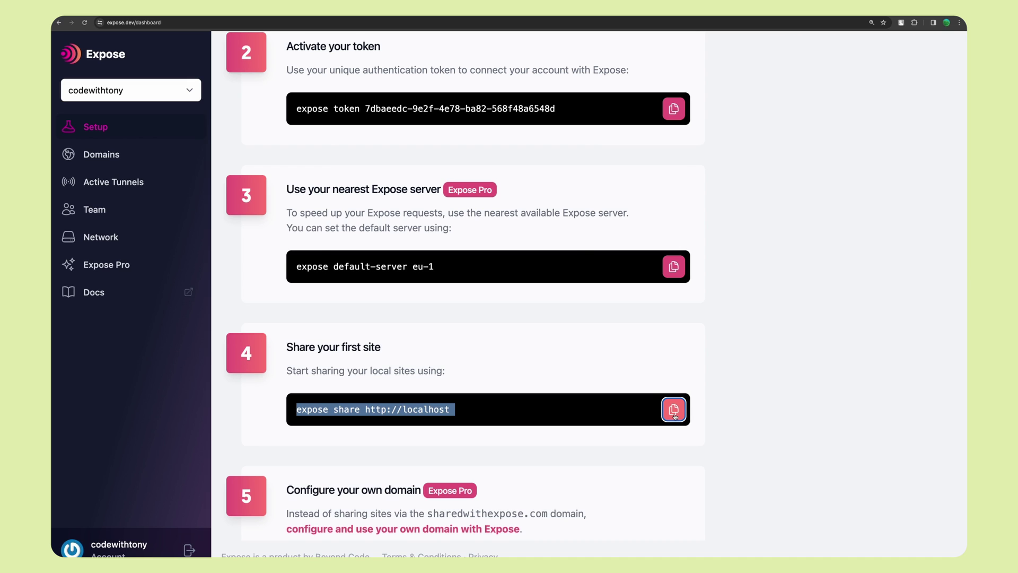
{"action": "key", "text": "ctrl+grave"}
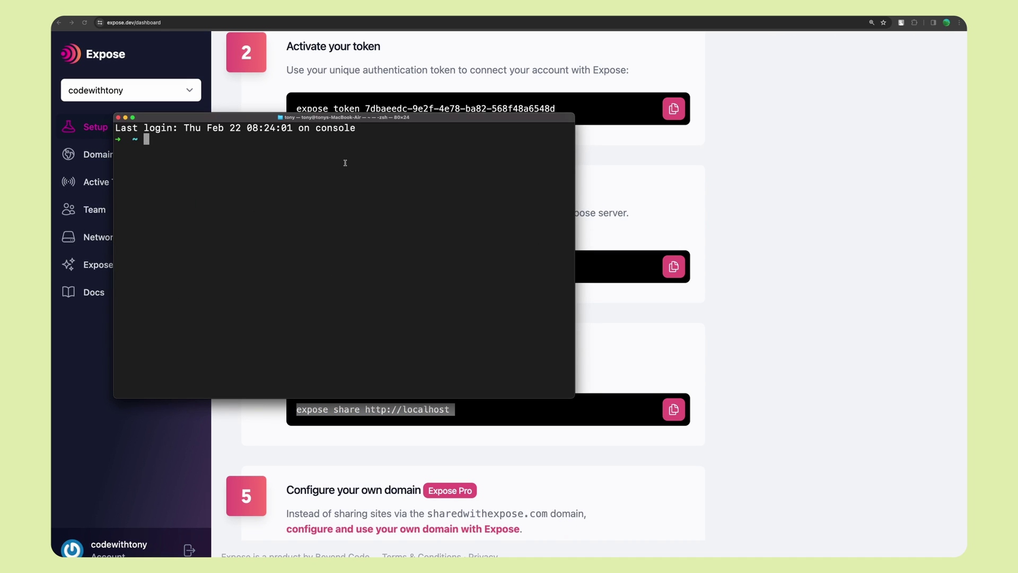
{"action": "key", "text": "super+v"}
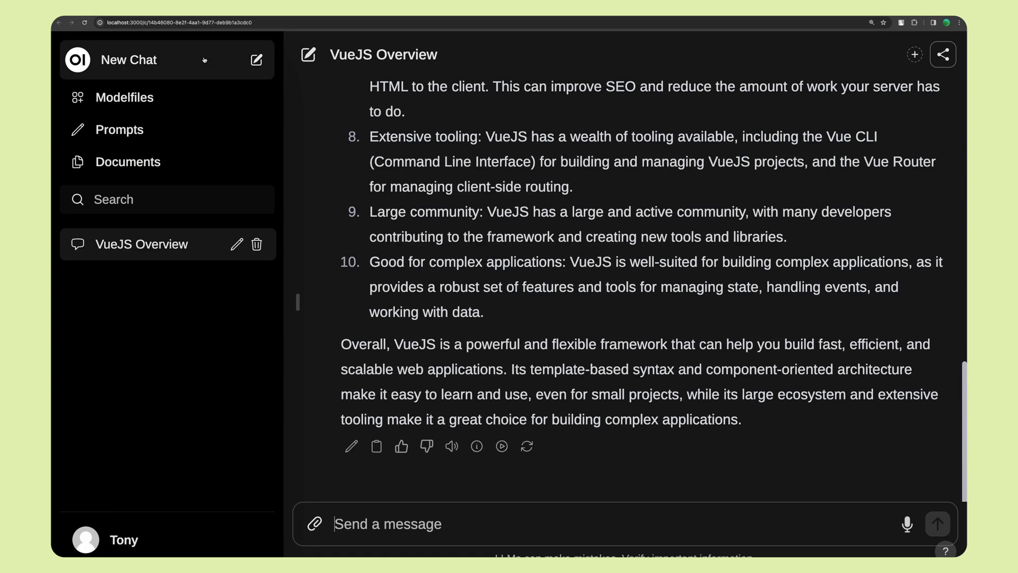
{"action": "key", "text": "super+Tab"}
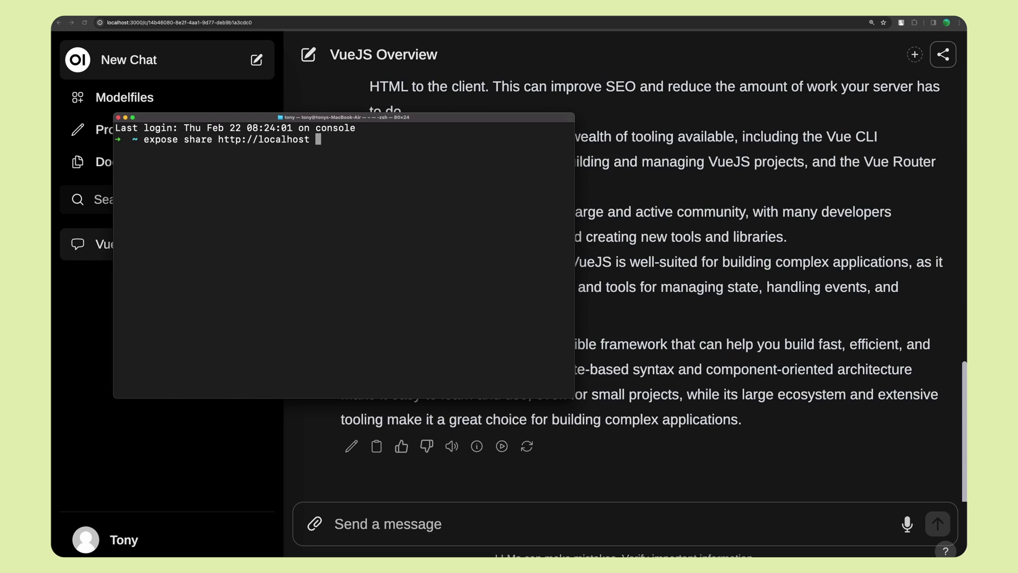
{"action": "key", "text": "BackSpace"}
{"action": "type", "text": ":3"}
{"action": "type", "text": "000"}
{"action": "key", "text": "BackSpace"}
{"action": "key", "text": "BackSpace"}
{"action": "key", "text": "BackSpace"}
{"action": "type", "text": ":"}
{"action": "type", "text": "3000"}
{"action": "key", "text": "Return"}
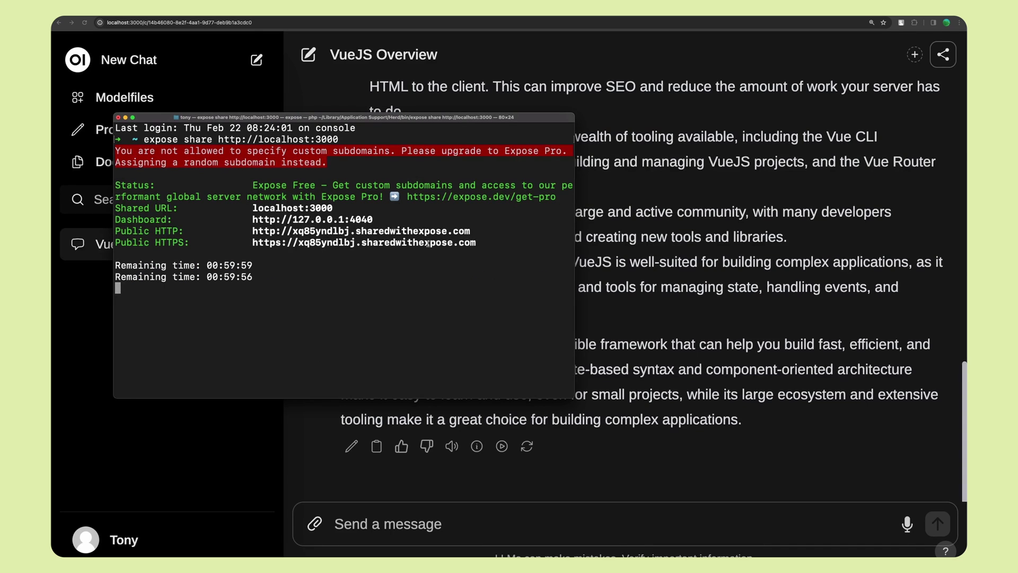
Sign in to Open WebUI at the sharedwithexpose.com address with email and password.
{"action": "left_click", "coordinate": [472, 243], "text": "super"}
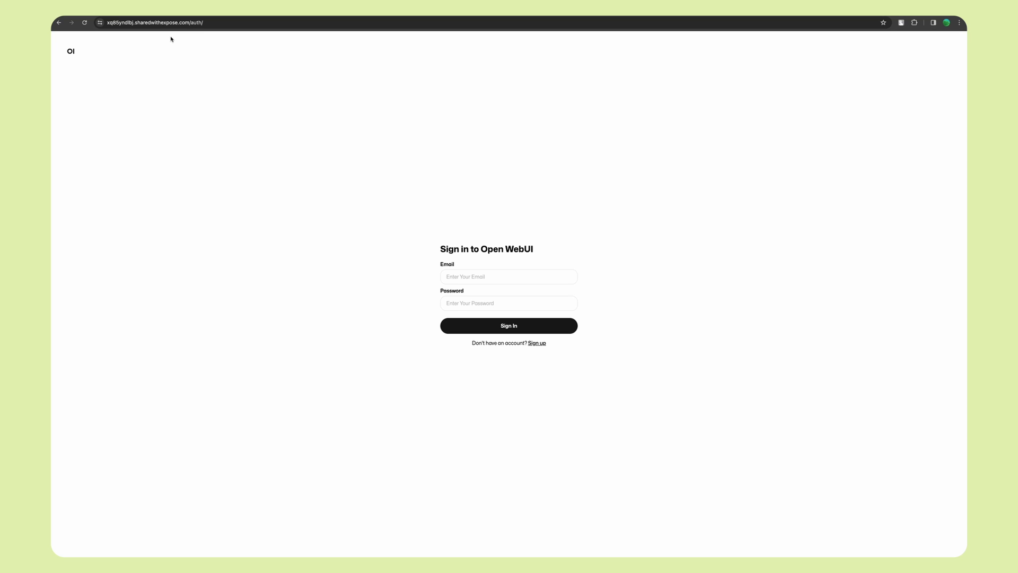
{"action": "left_click", "coordinate": [500, 280]}
{"action": "type", "text": "tony"}
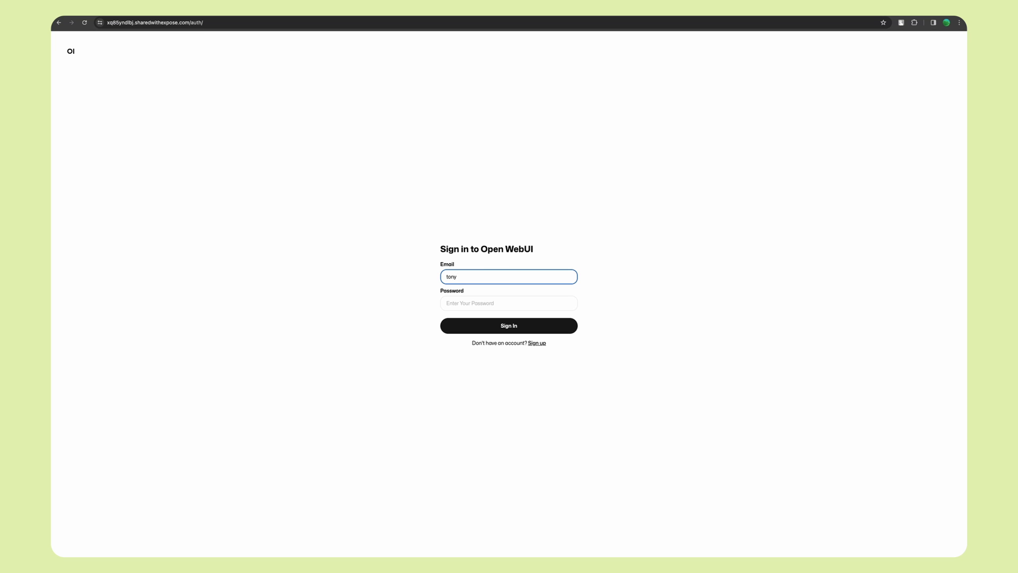
{"action": "type", "text": "@t"}
{"action": "type", "text": "est.co"}
{"action": "type", "text": "m"}
{"action": "key", "text": "Tab"}
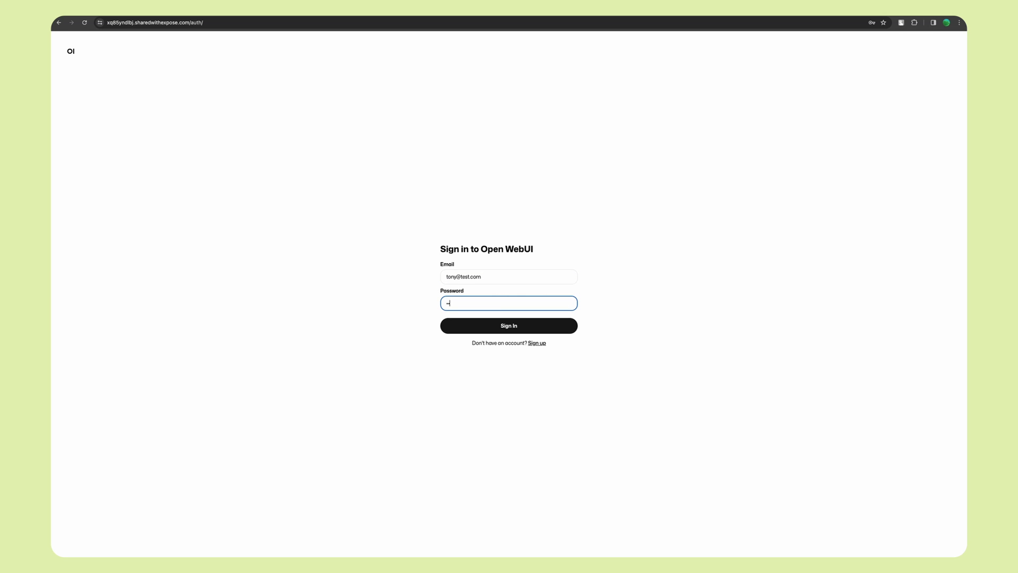
{"action": "key", "text": "Return"}
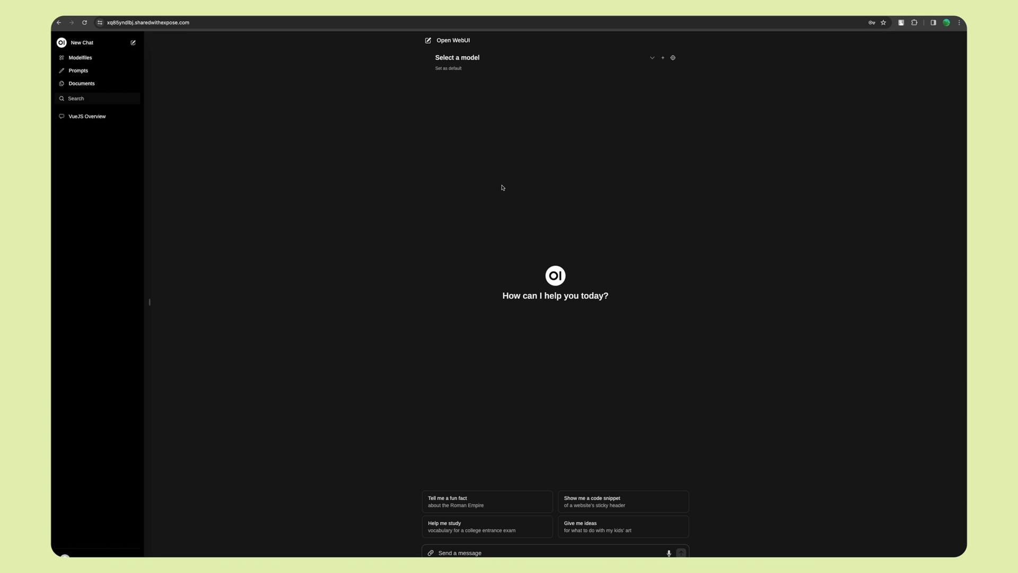
Send the sharedwithexpose.com page from Chrome's address bar to the iPhone via Send to Your Devices.
{"action": "key", "text": "ctrl+plus"}
{"action": "key", "text": "ctrl+plus"}
{"action": "key", "text": "ctrl+plus"}
{"action": "key", "text": "ctrl+plus"}
{"action": "key", "text": "ctrl+plus"}
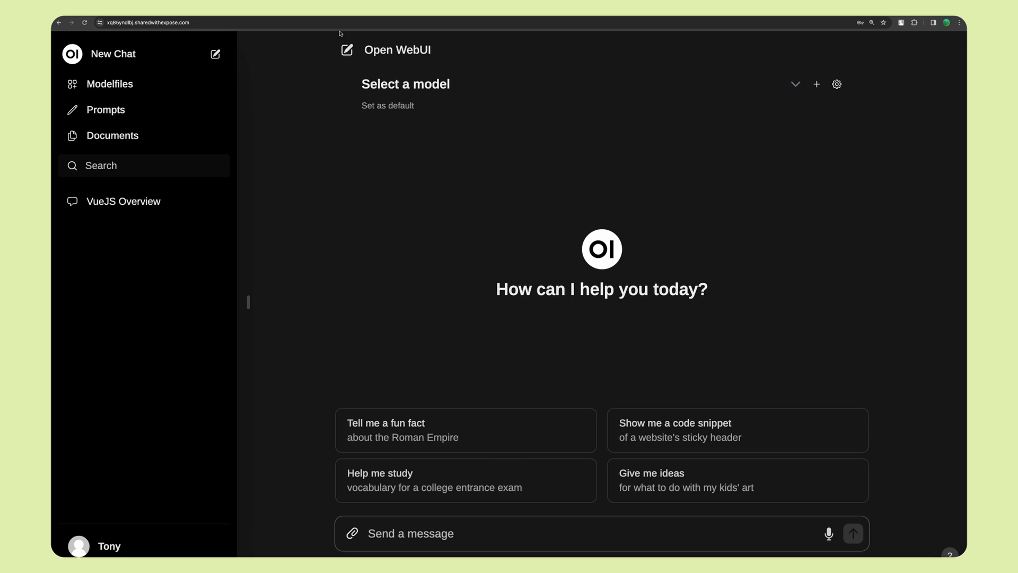
{"action": "left_click", "coordinate": [180, 23]}
{"action": "right_click", "coordinate": [180, 26]}
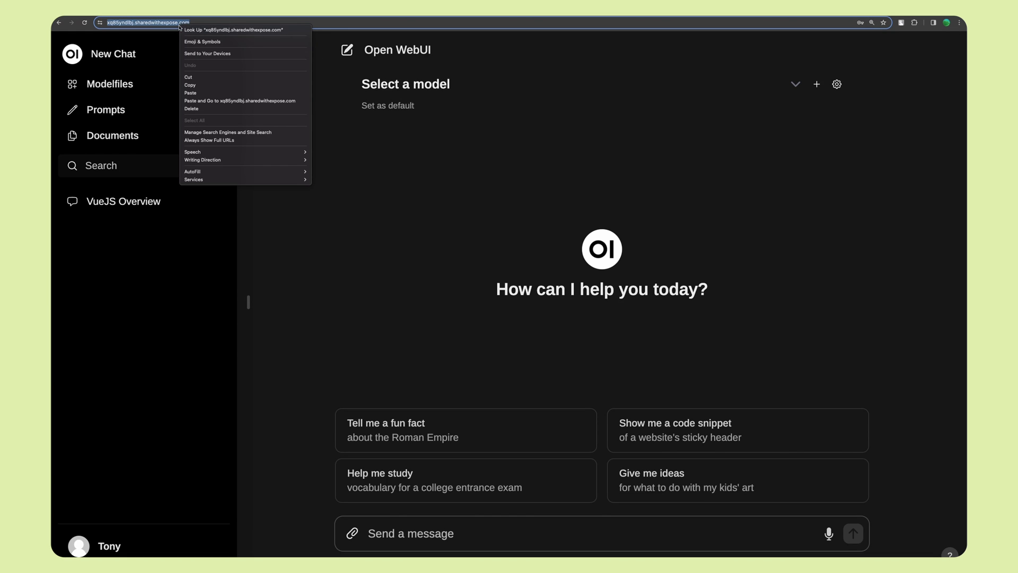
{"action": "left_click", "coordinate": [197, 54]}
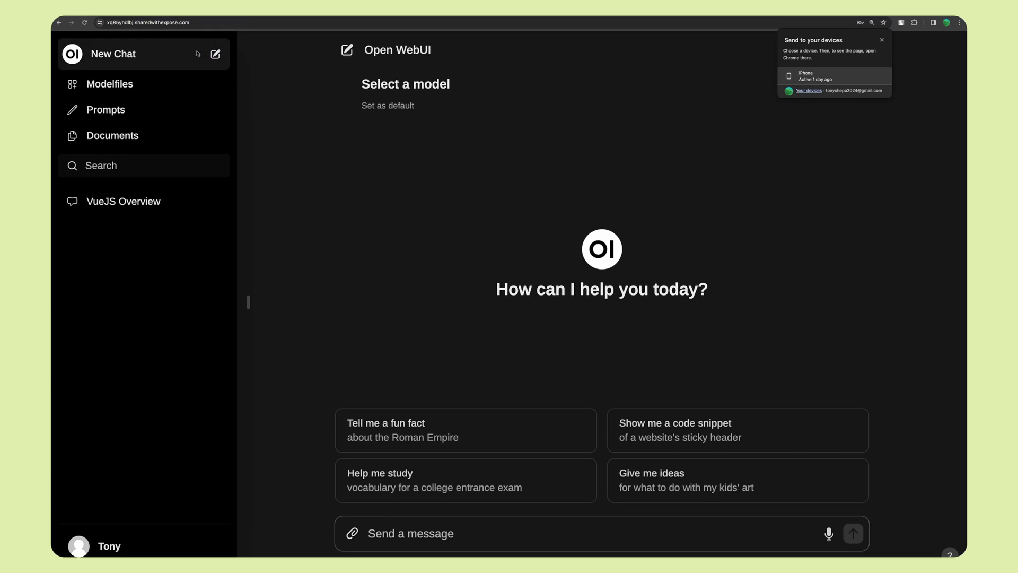
{"action": "left_click", "coordinate": [828, 77]}
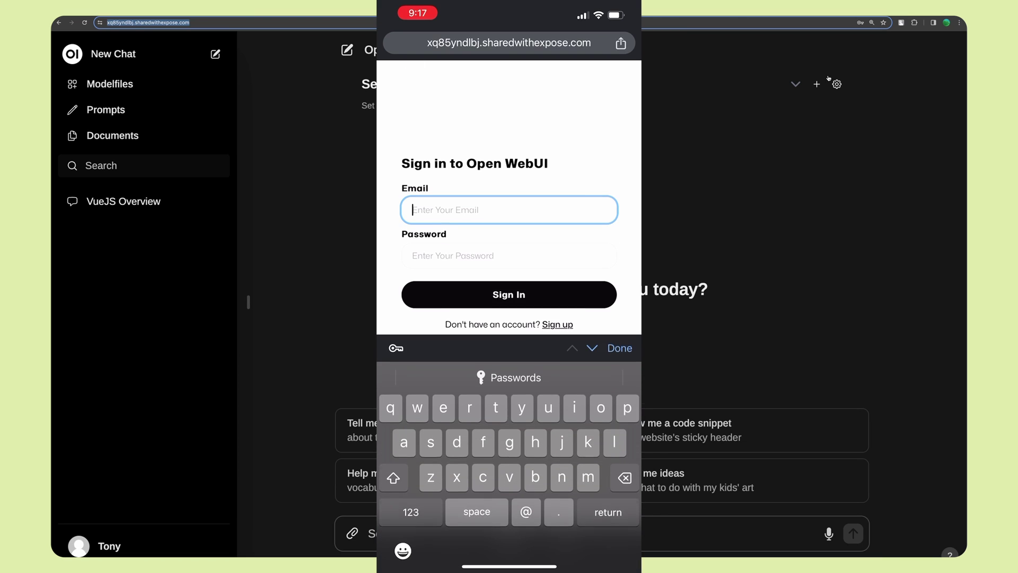
{"action": "type", "text": "ton"}
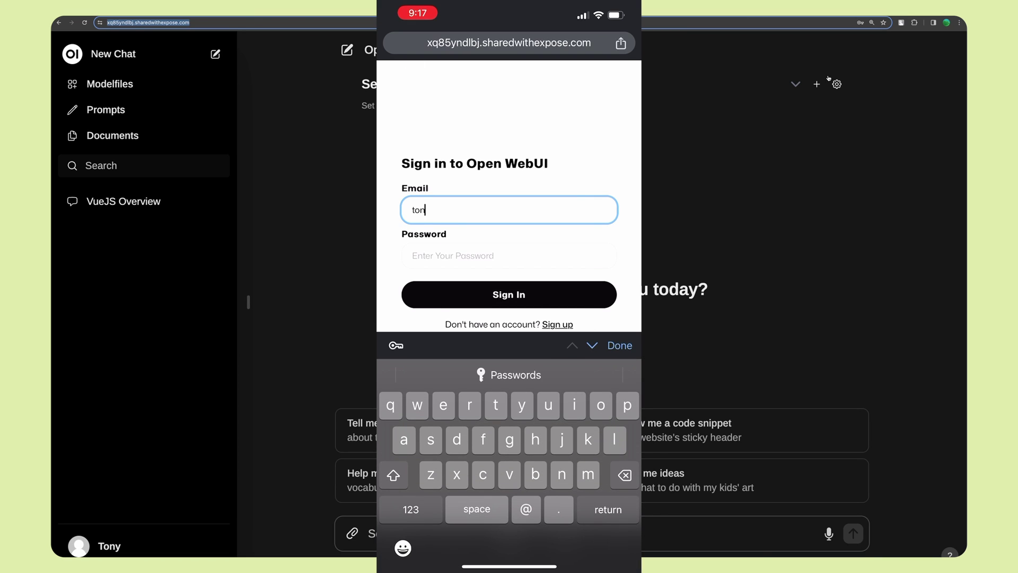
{"action": "type", "text": "y@"}
{"action": "type", "text": "test"}
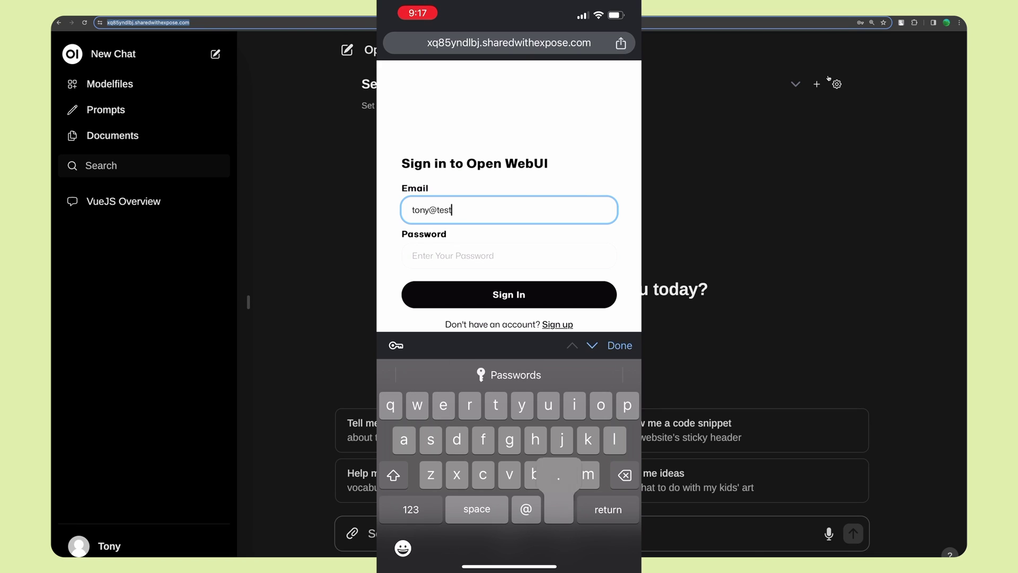
{"action": "type", "text": ".com"}
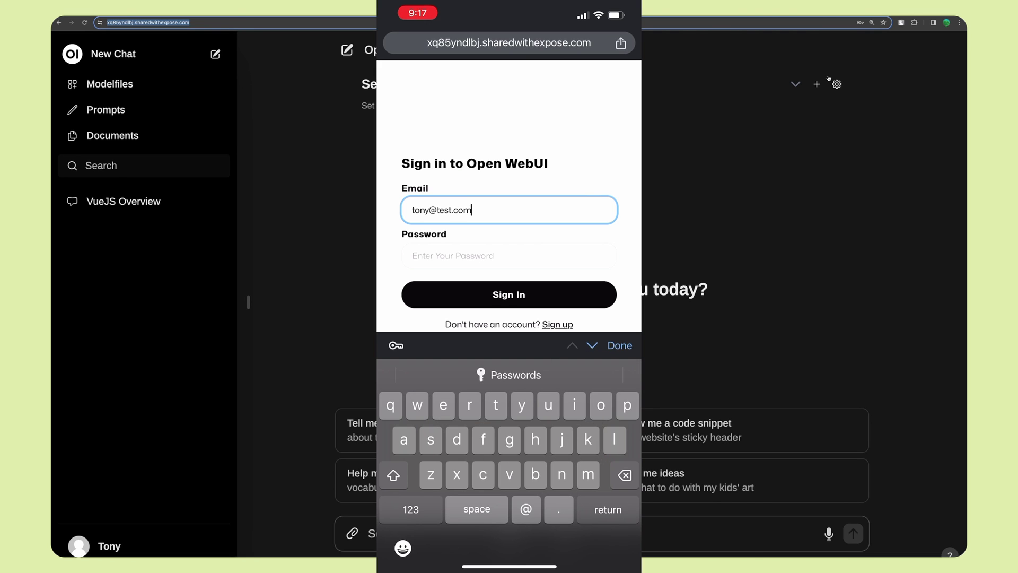
Sign in to Open WebUI on the iPhone with the same email and password.
{"action": "key", "text": "Tab"}
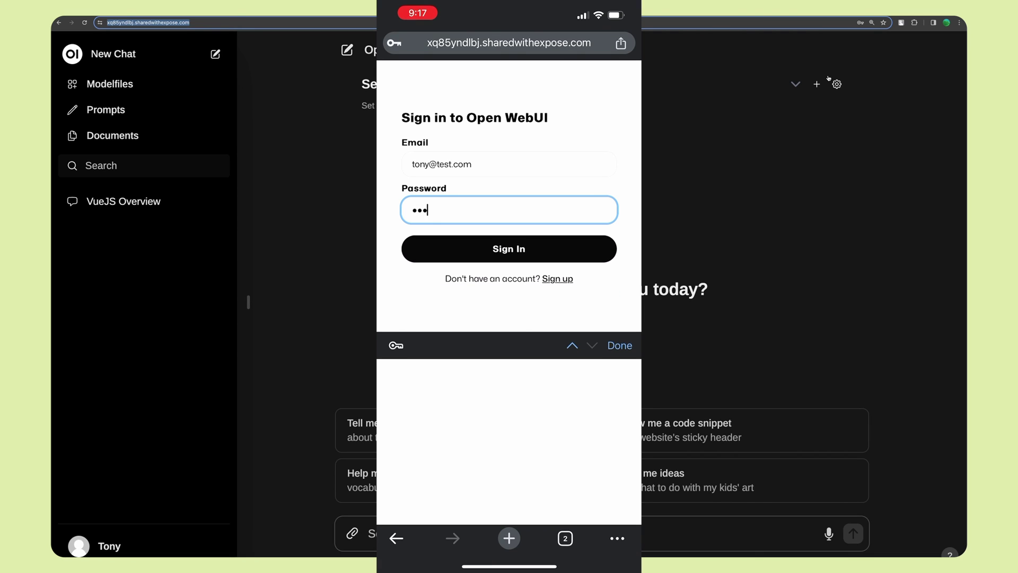
{"action": "key", "text": "Return"}
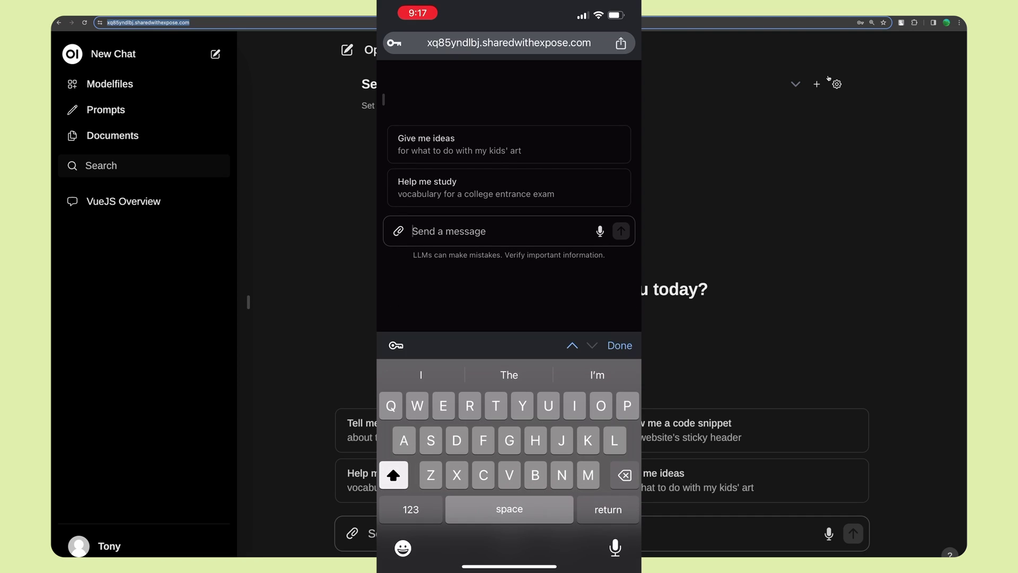
{"action": "type", "text": "What"}
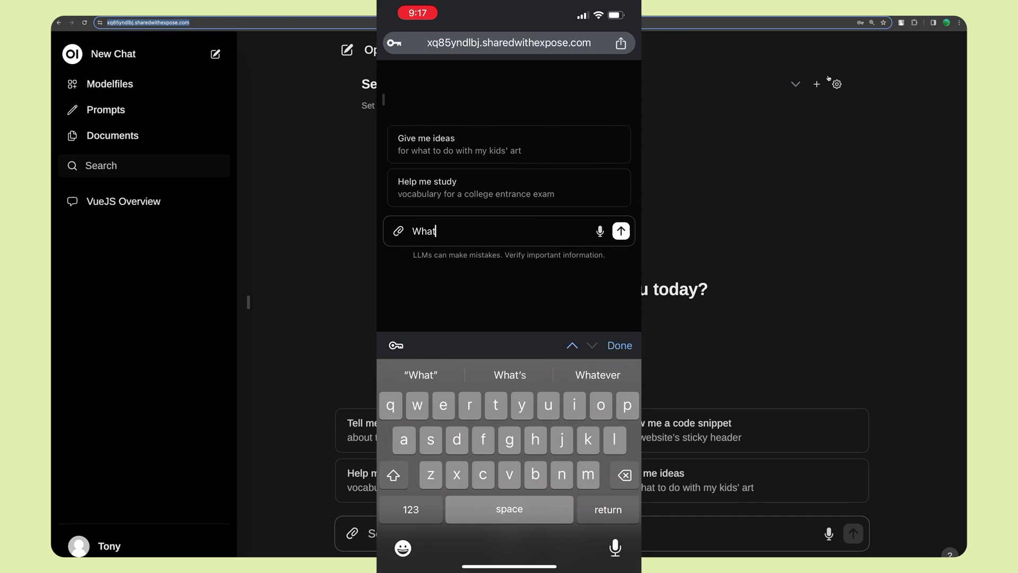
{"action": "type", "text": " is"}
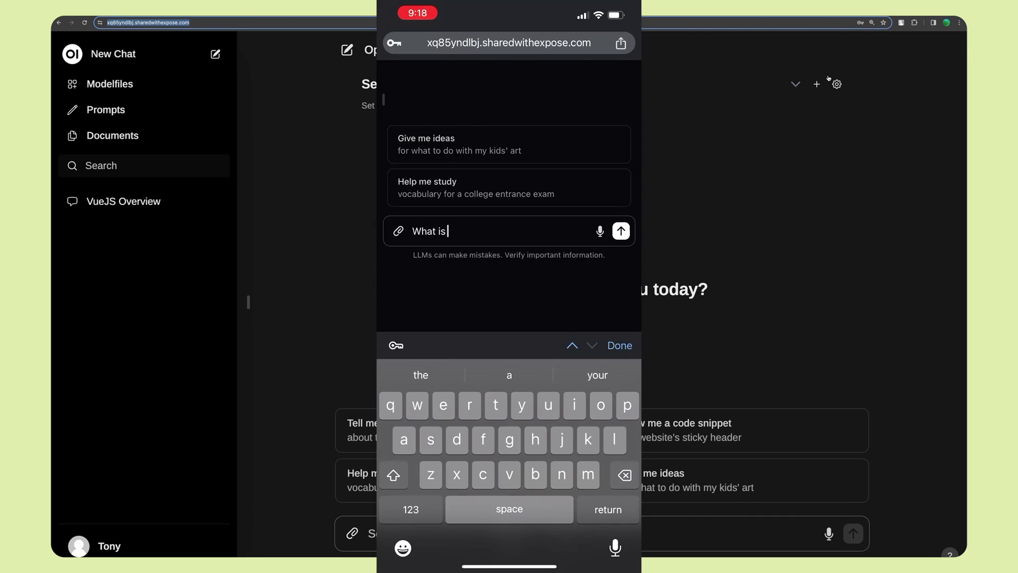
{"action": "type", "text": " React "}
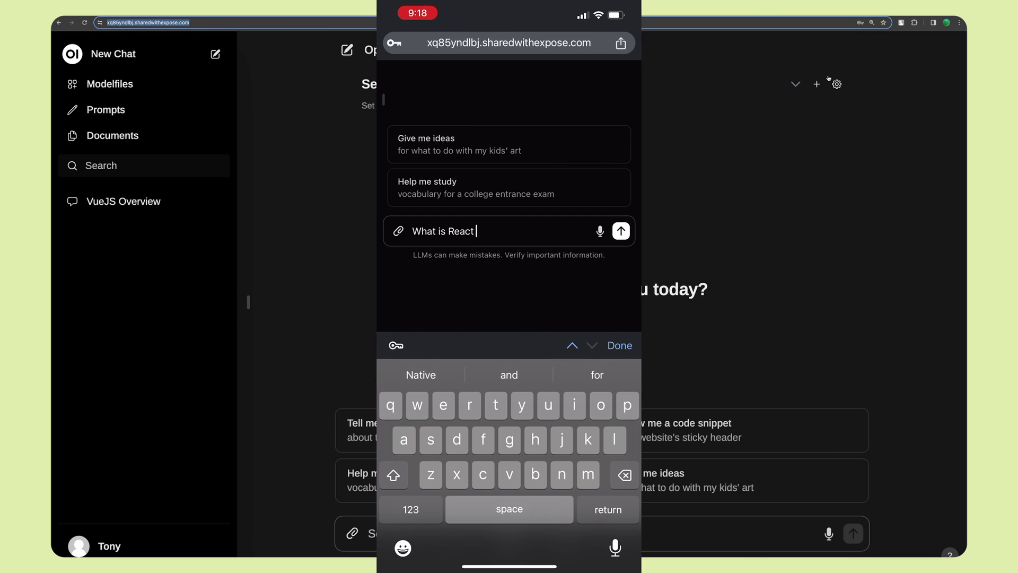
{"action": "type", "text": "J"}
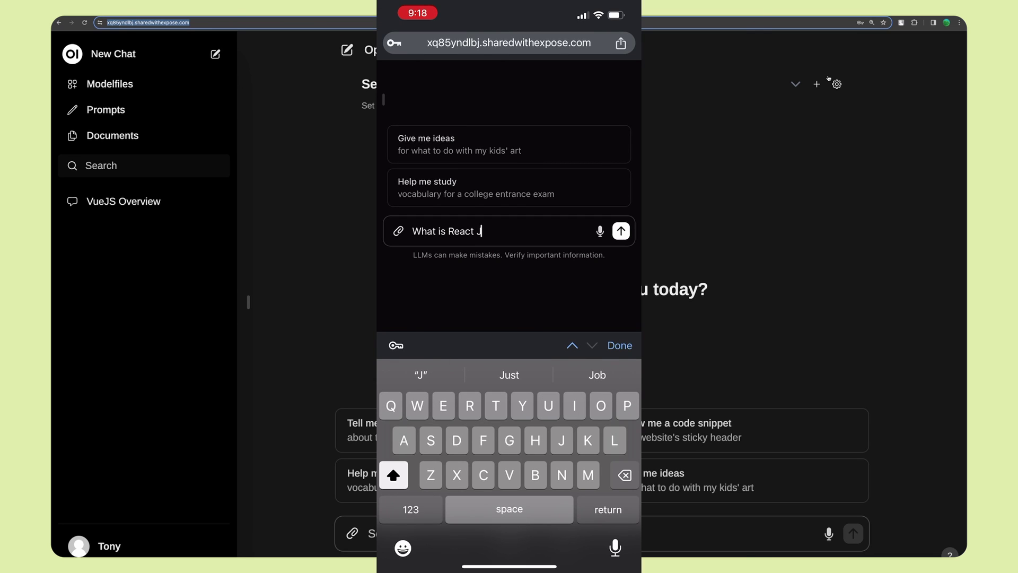
{"action": "type", "text": "S"}
Send 'What is React JS' to llama2:latest from the phone and get its answer.
{"action": "key", "text": "Return"}
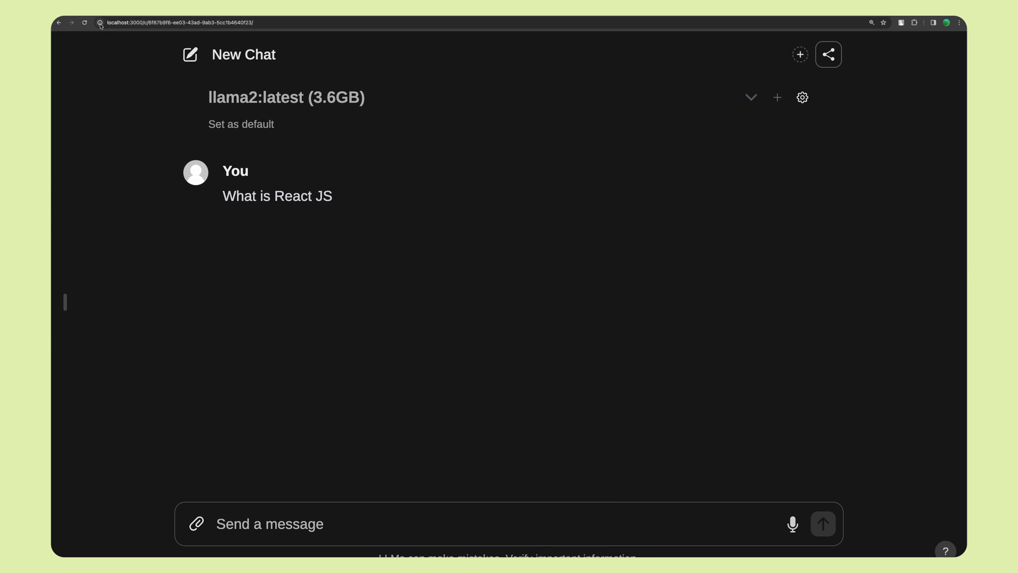
Reload the localhost page so the synced React JS Overview chat and answer appear.
{"action": "left_click", "coordinate": [85, 24]}
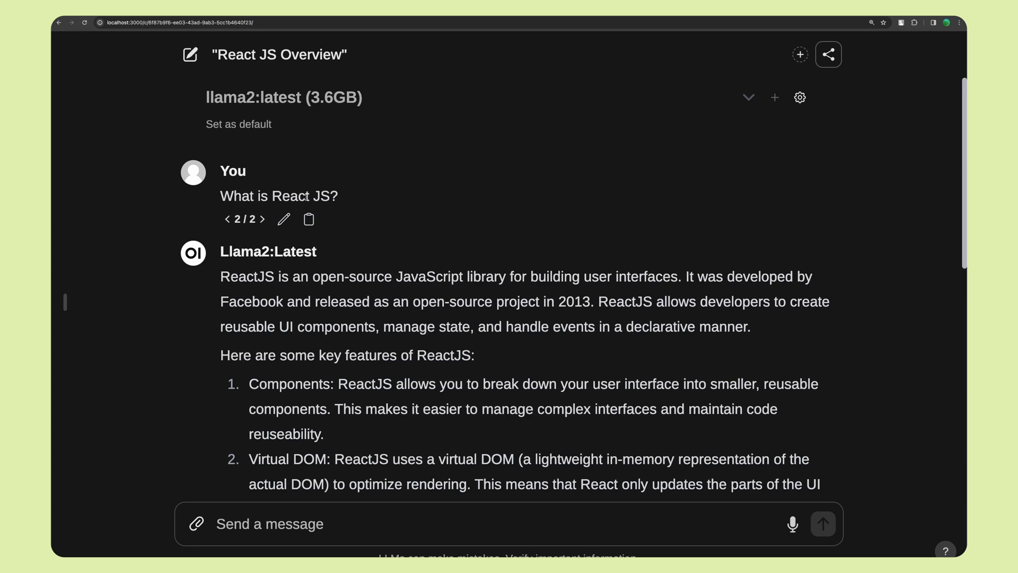
{"action": "scroll", "coordinate": [455, 256], "scroll_direction": "down", "scroll_amount": 1}
{"action": "scroll", "coordinate": [455, 256], "scroll_direction": "down", "scroll_amount": 1}
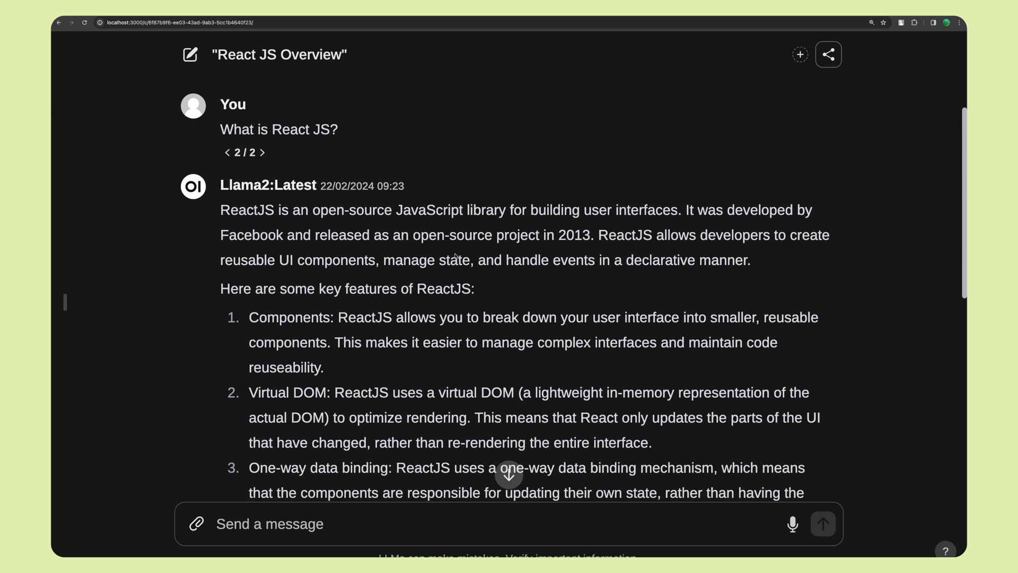
{"action": "scroll", "coordinate": [455, 255], "scroll_direction": "down", "scroll_amount": 1}
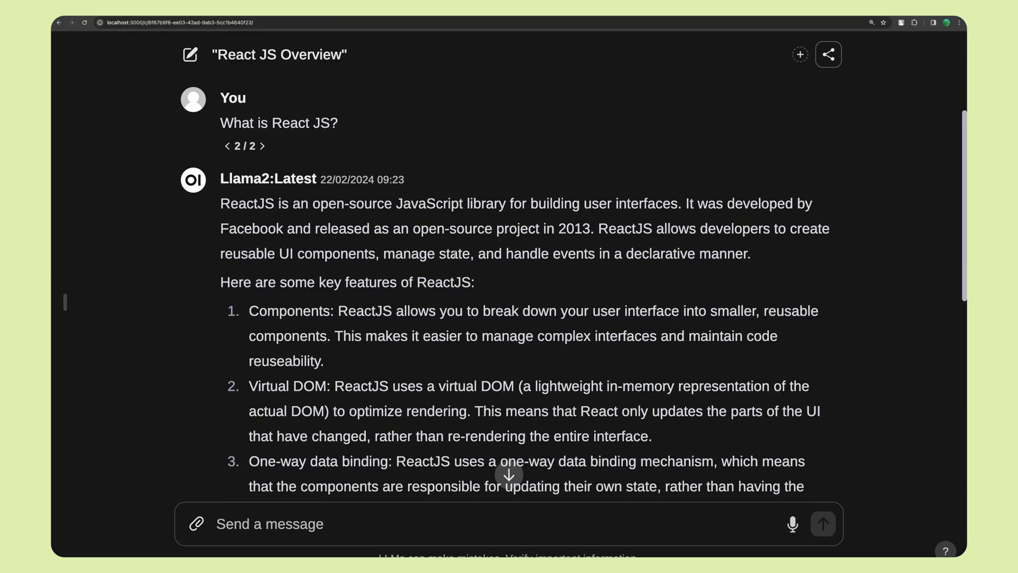